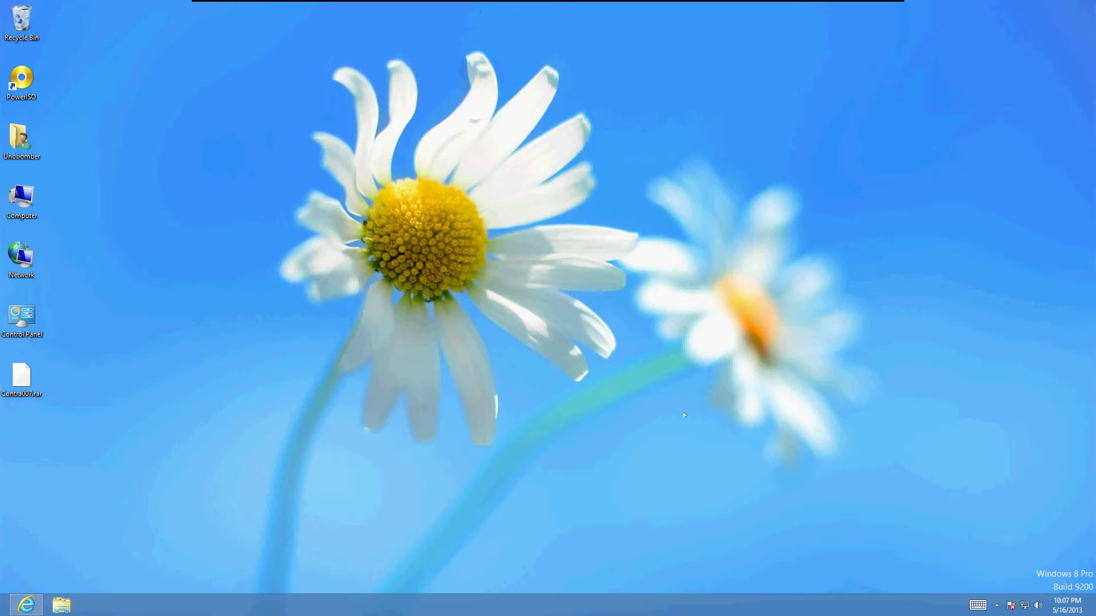
# Step: Drag Contra007.rar across the desktop and back to its original spot
pyautogui.moveTo(22, 377); pyautogui.dragTo(166, 386)
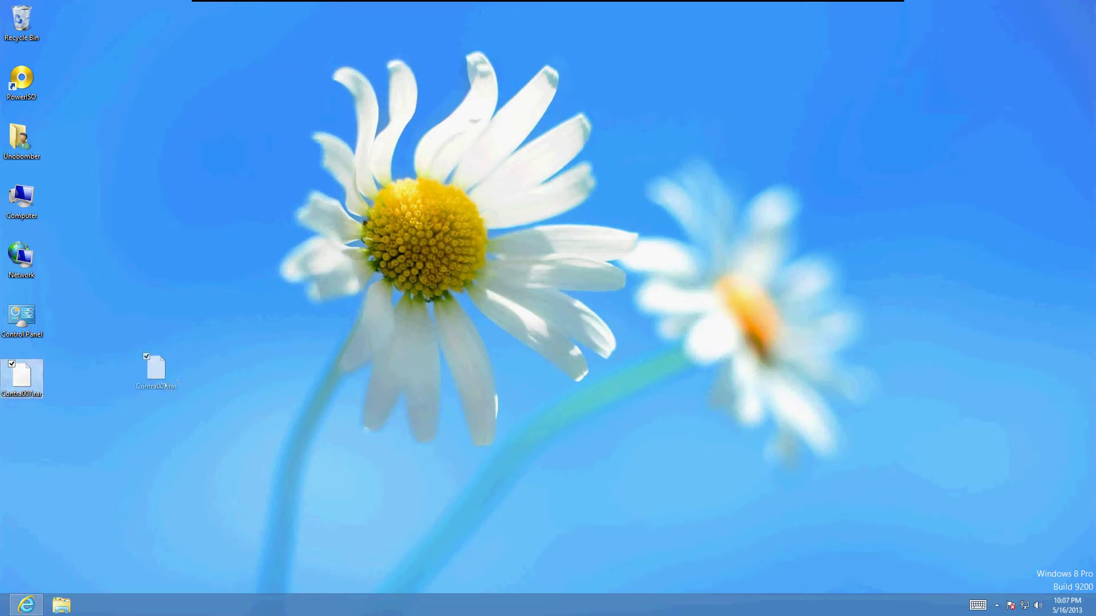
pyautogui.click(203, 413)
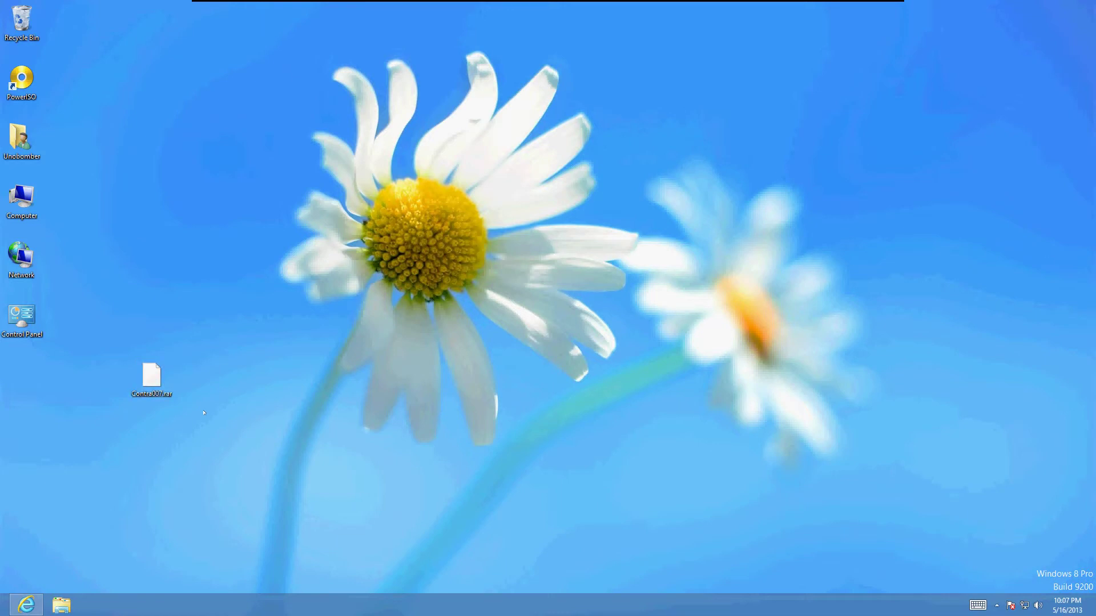
pyautogui.moveTo(151, 377); pyautogui.dragTo(21, 377)
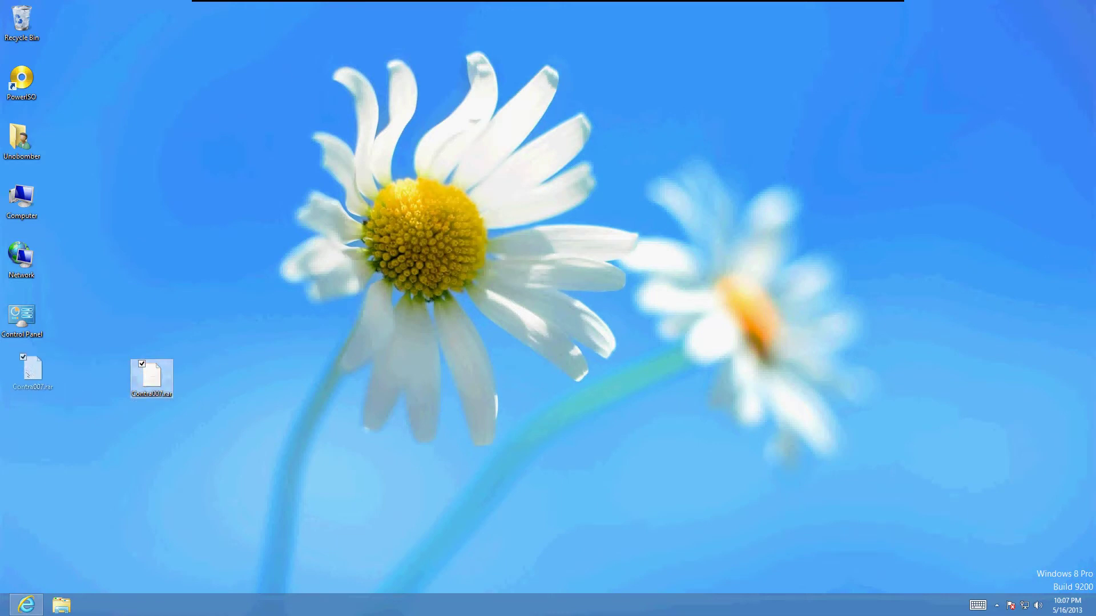
pyautogui.click(79, 396)
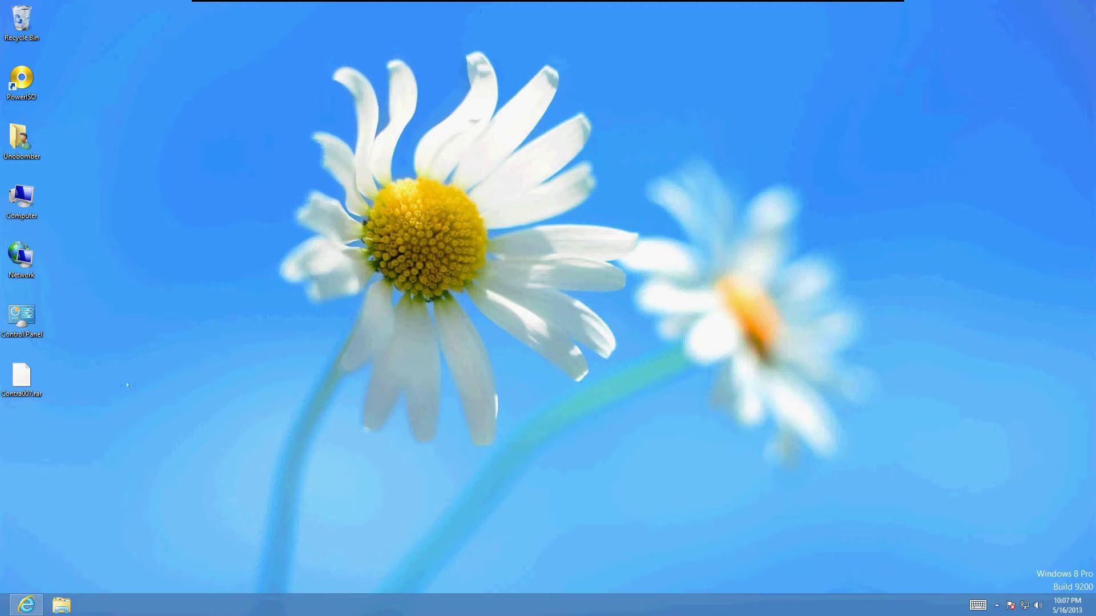
# Step: Try opening Contra007.rar, dismiss the no-app prompt, and bring up the Internet Explorer search results
pyautogui.click(39, 378)
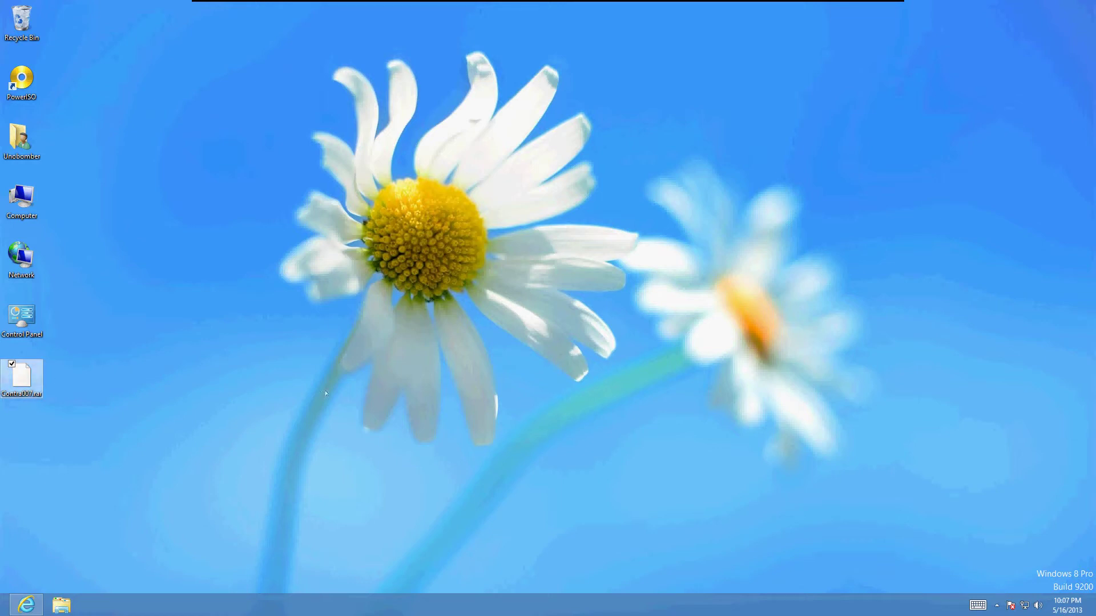
pyautogui.press('Return')
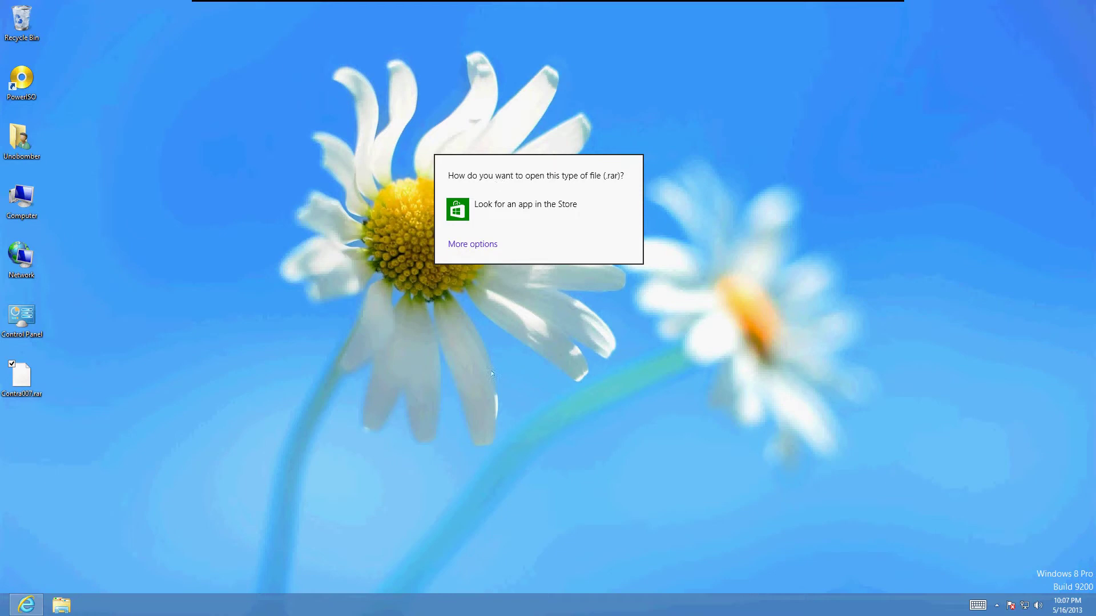
pyautogui.click(492, 373)
pyautogui.click(291, 403)
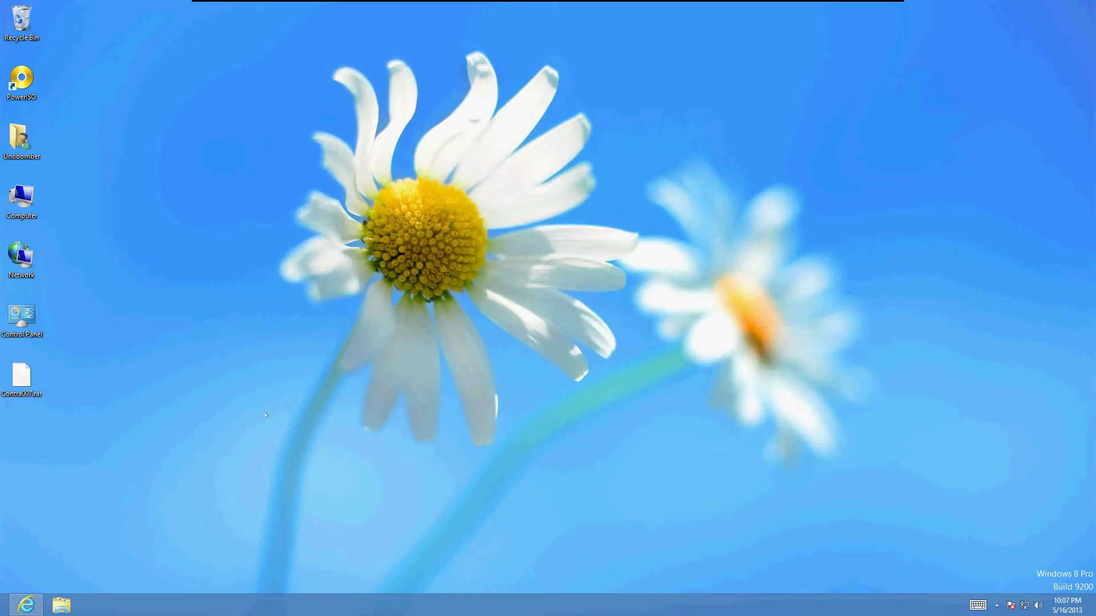
pyautogui.click(26, 604)
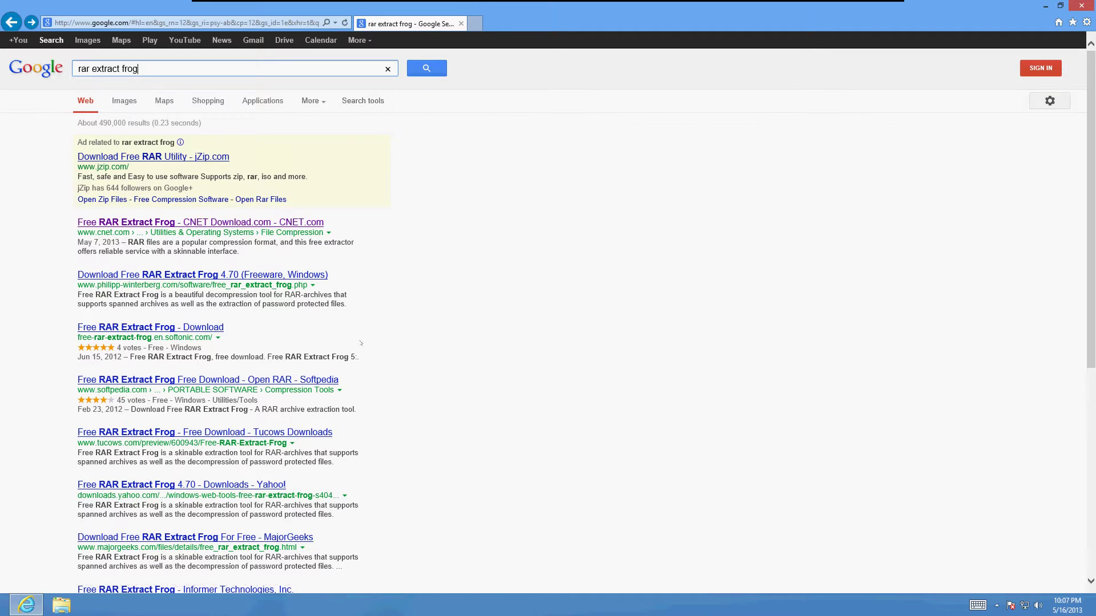
# Step: Download the Free RAR Extract Frog installer from its CNET Download.com page and run it
pyautogui.click(478, 247)
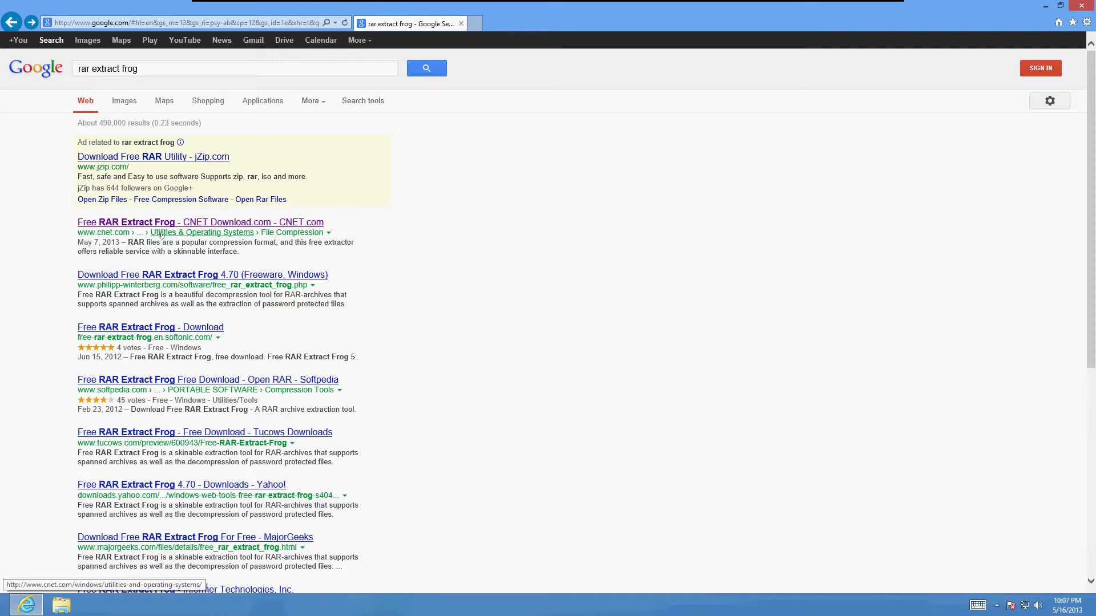
pyautogui.click(227, 224)
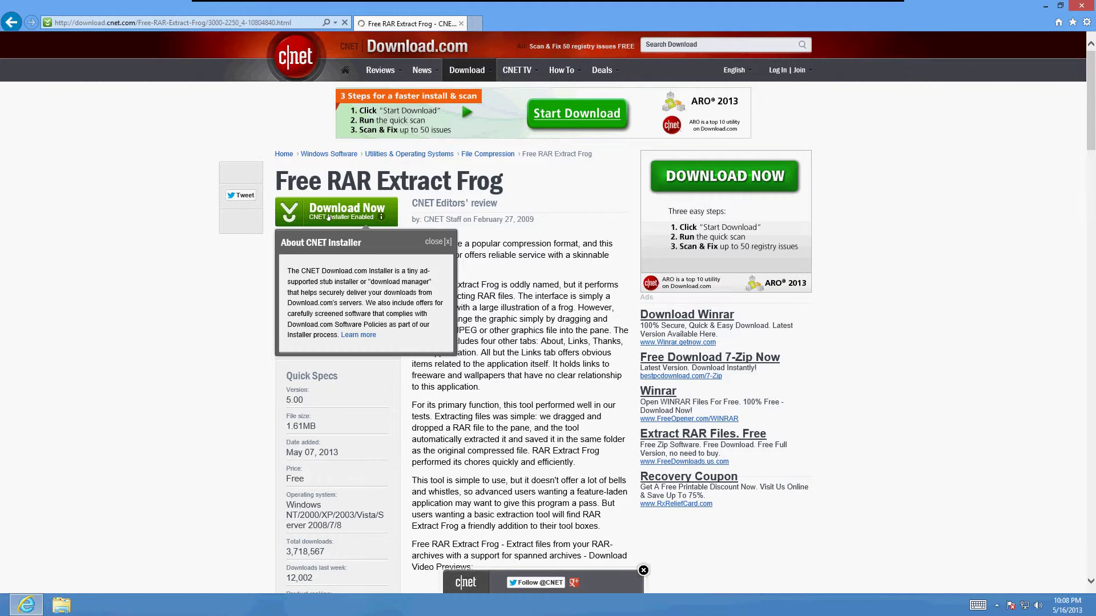
pyautogui.click(328, 218)
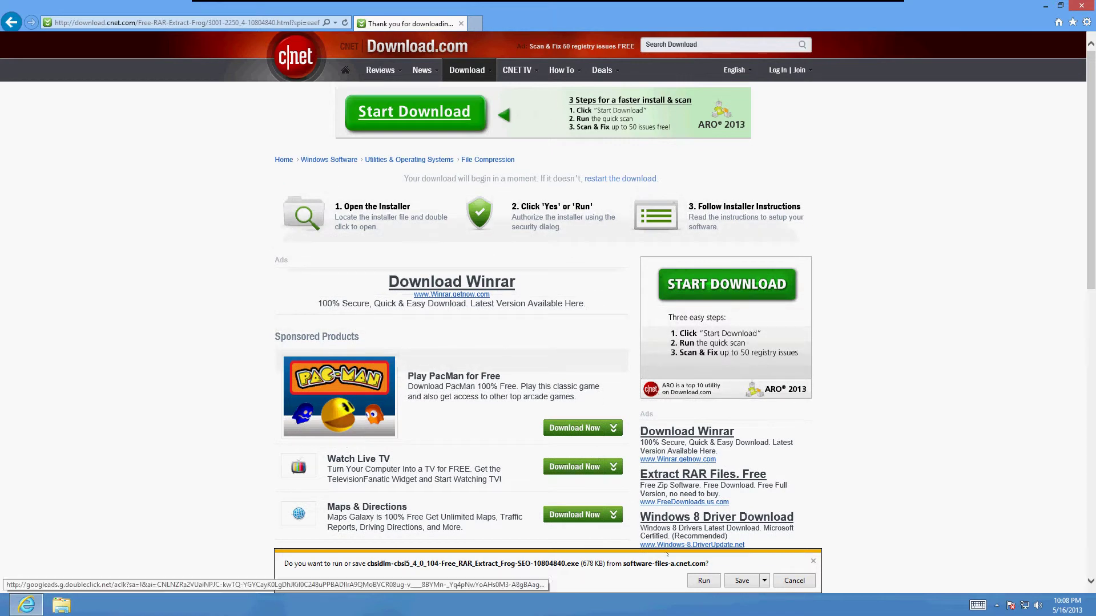
pyautogui.click(703, 580)
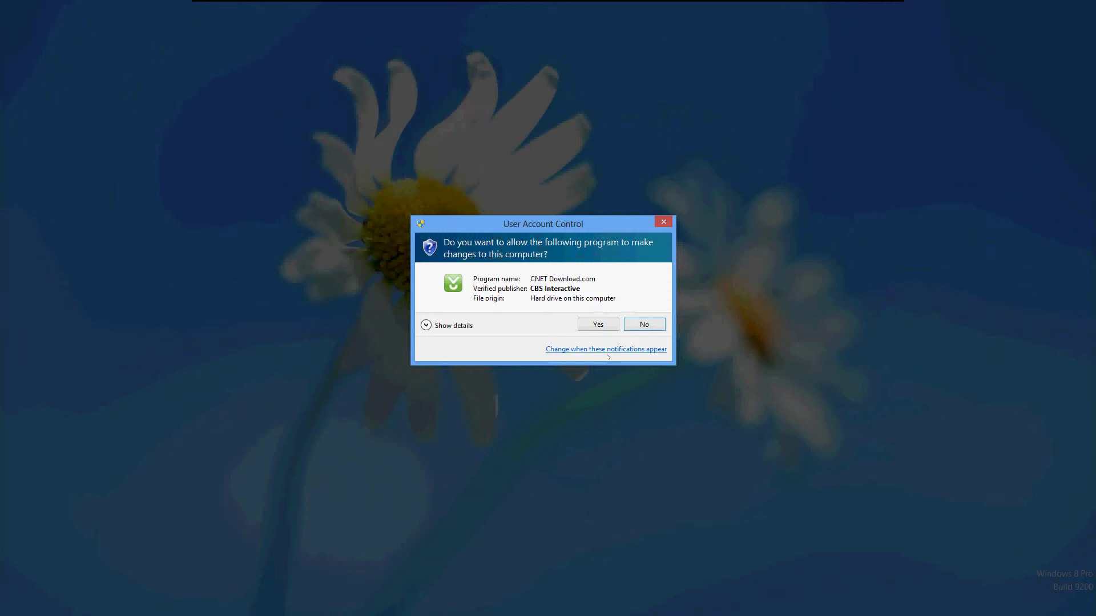
# Step: Allow the CNET installer to run and decline the bundled Iminent offer via custom installation
pyautogui.click(594, 328)
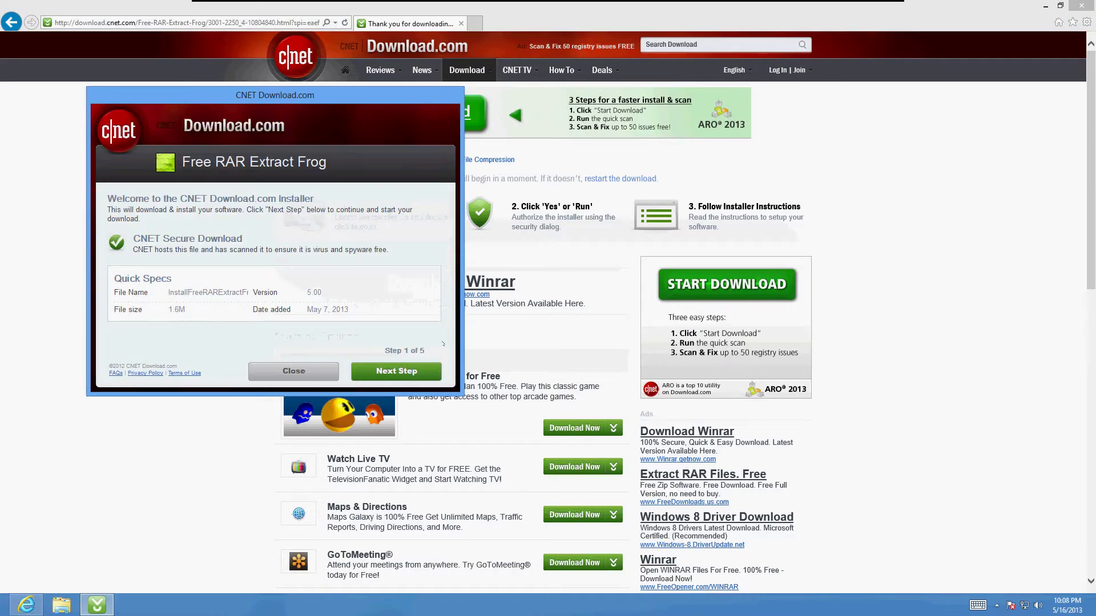
pyautogui.moveTo(280, 103); pyautogui.dragTo(518, 174)
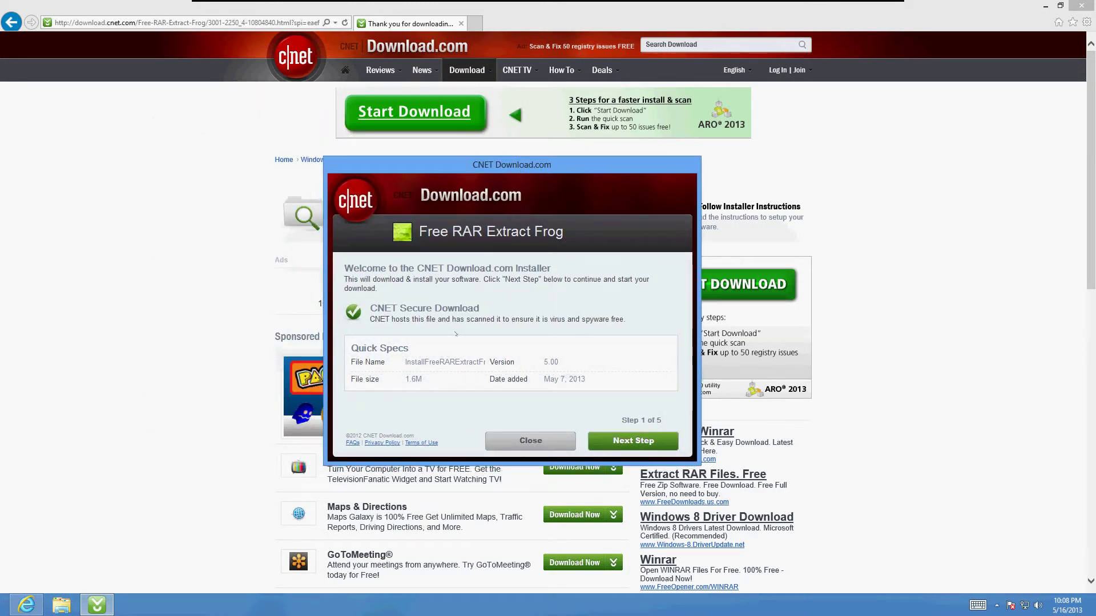
pyautogui.click(620, 443)
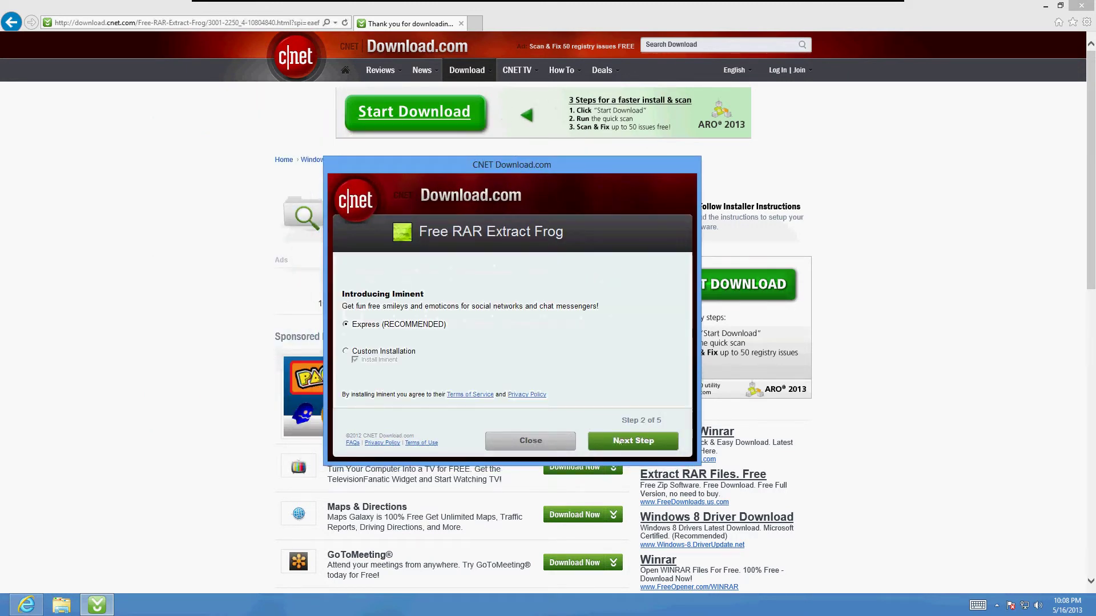
pyautogui.click(369, 353)
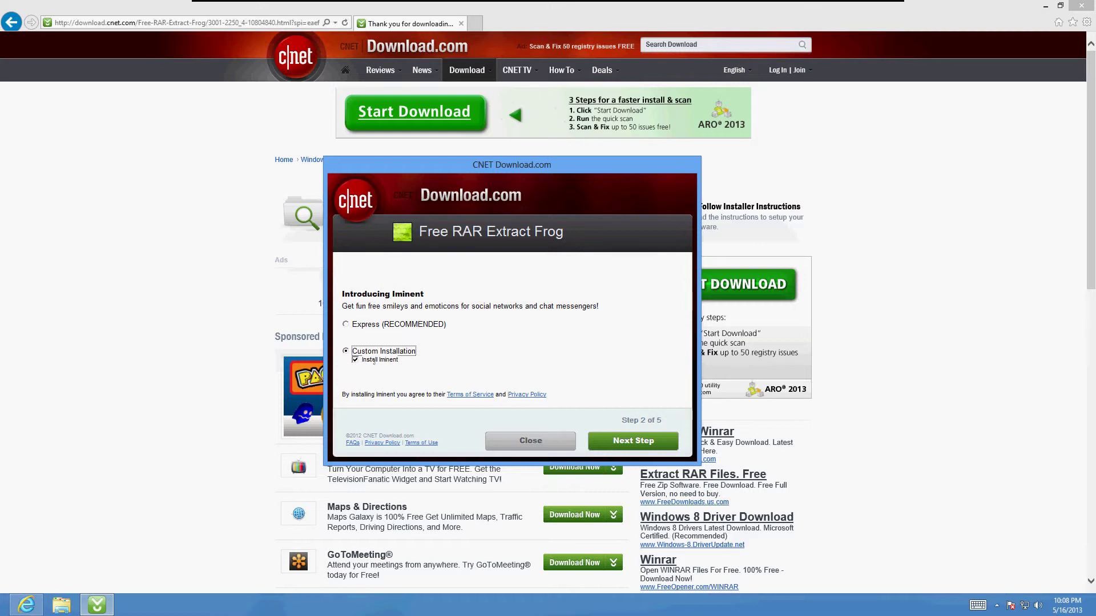
pyautogui.click(355, 360)
pyautogui.click(642, 444)
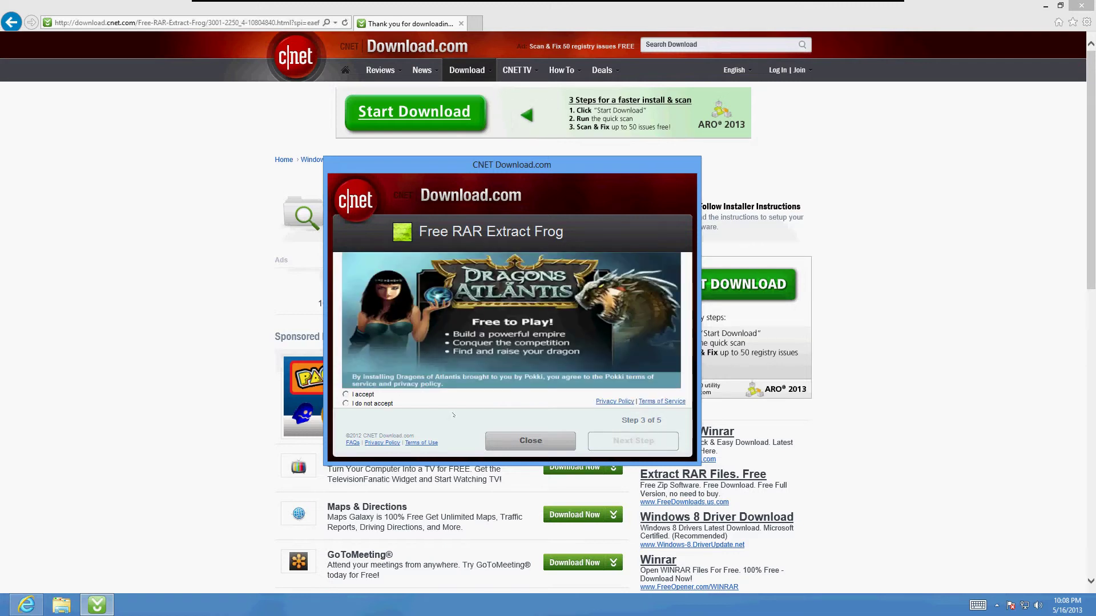
# Step: Decline the Dragons of Atlantis offer and launch the Free RAR Extract Frog installation
pyautogui.click(360, 403)
pyautogui.click(617, 442)
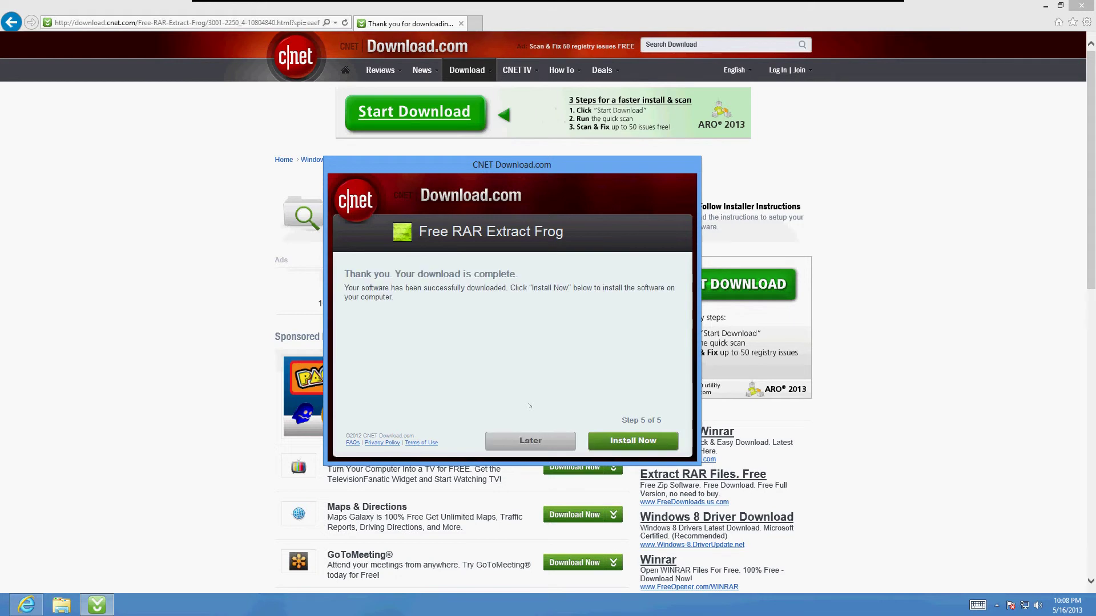
pyautogui.click(632, 444)
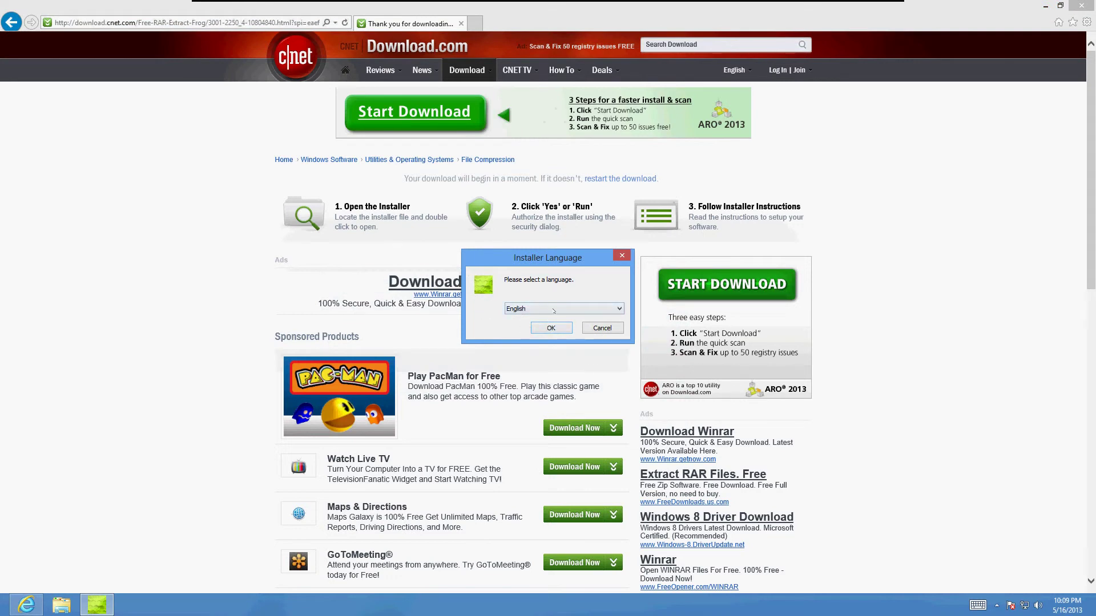
# Step: Choose English, pass the welcome and license pages, and decline the Ask home page and toolbar
pyautogui.click(549, 327)
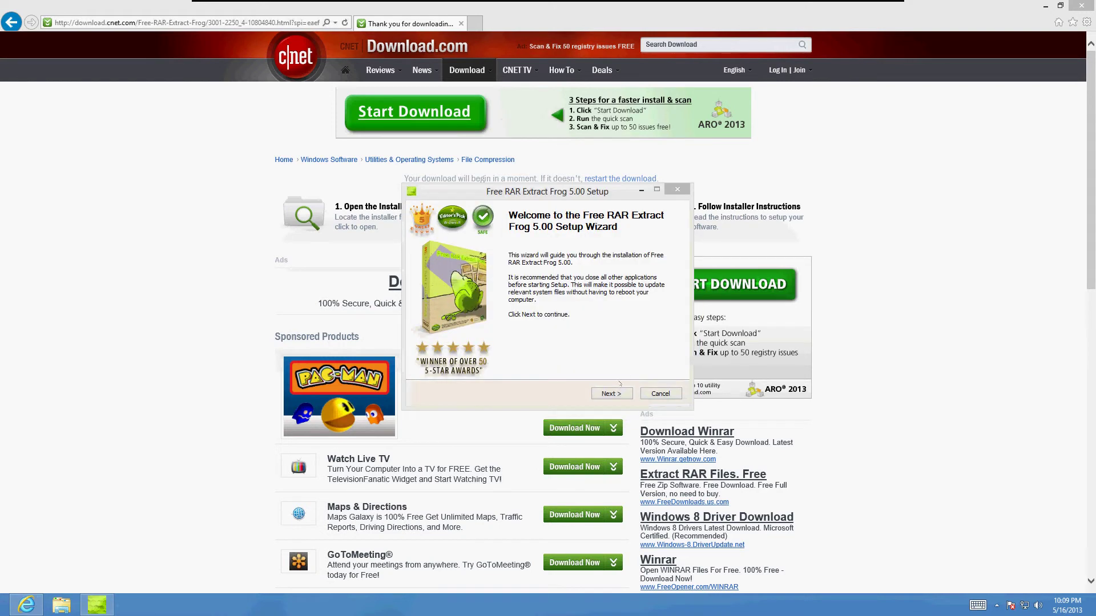
pyautogui.click(612, 393)
pyautogui.click(613, 393)
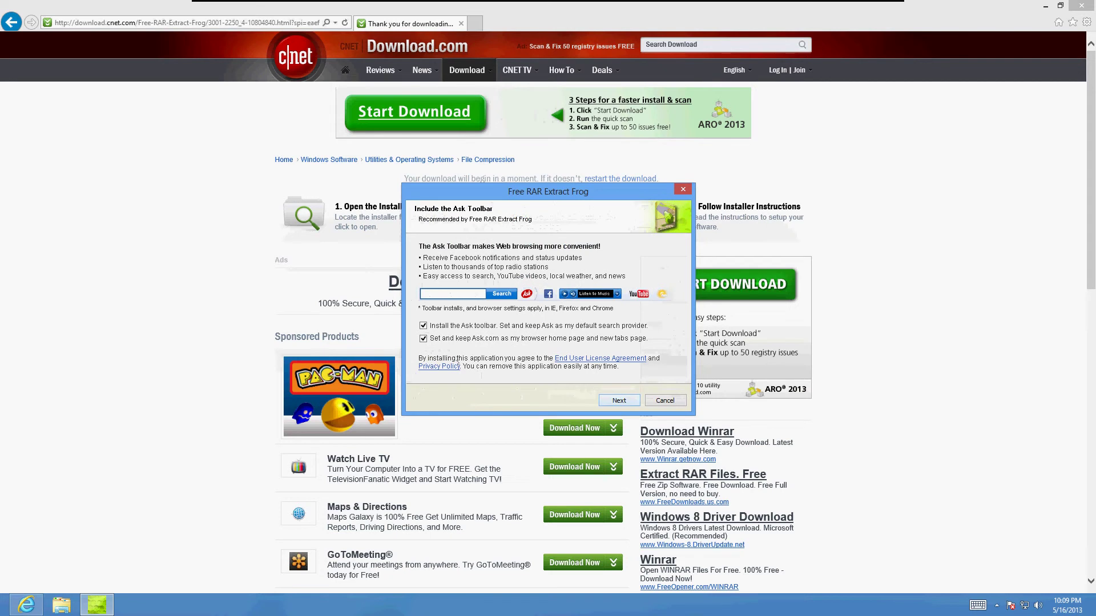
pyautogui.click(423, 339)
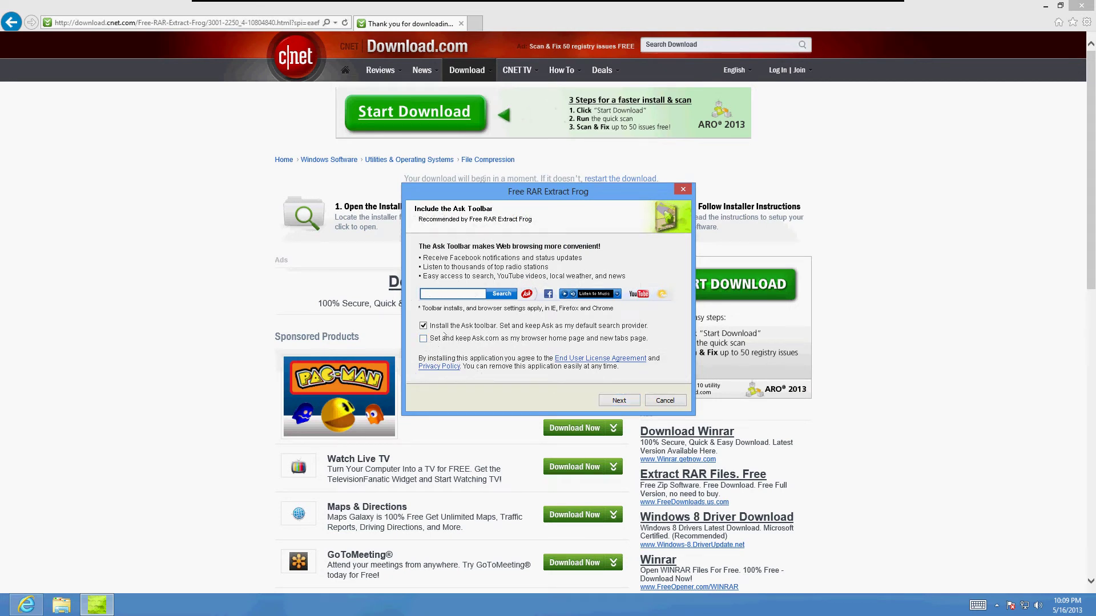
pyautogui.click(422, 326)
pyautogui.click(627, 401)
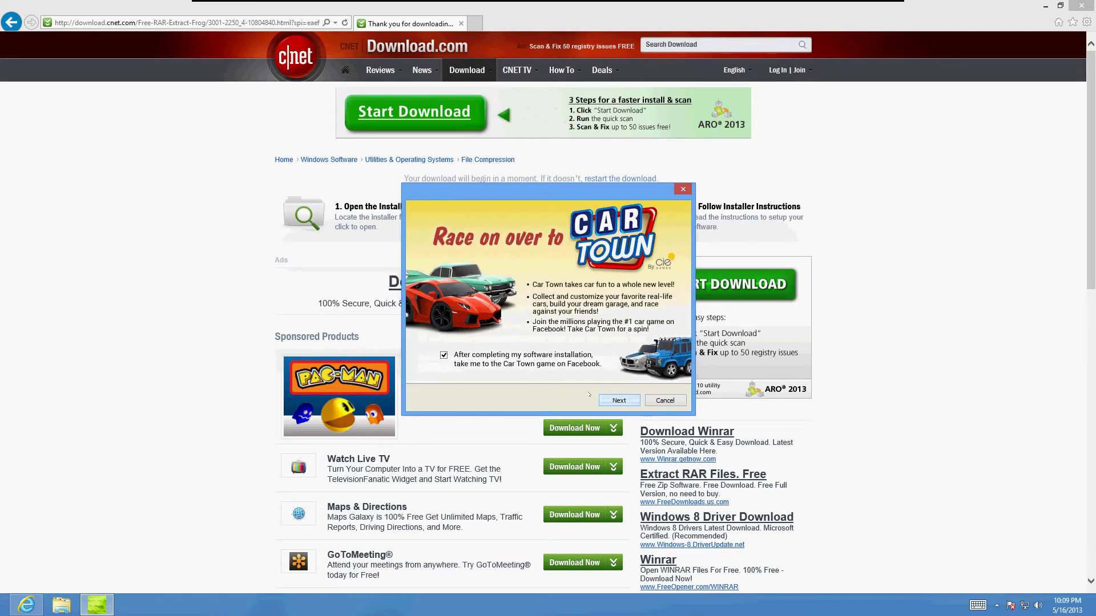
# Step: Opt out of Car Town, start the installation, and close the crashed installer
pyautogui.click(444, 355)
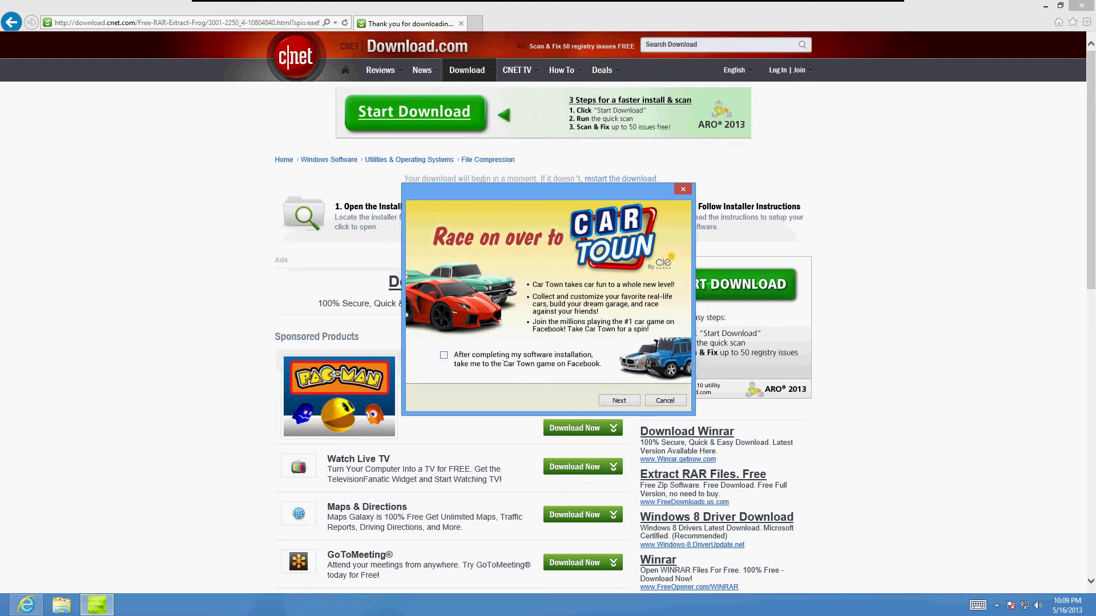
pyautogui.click(630, 403)
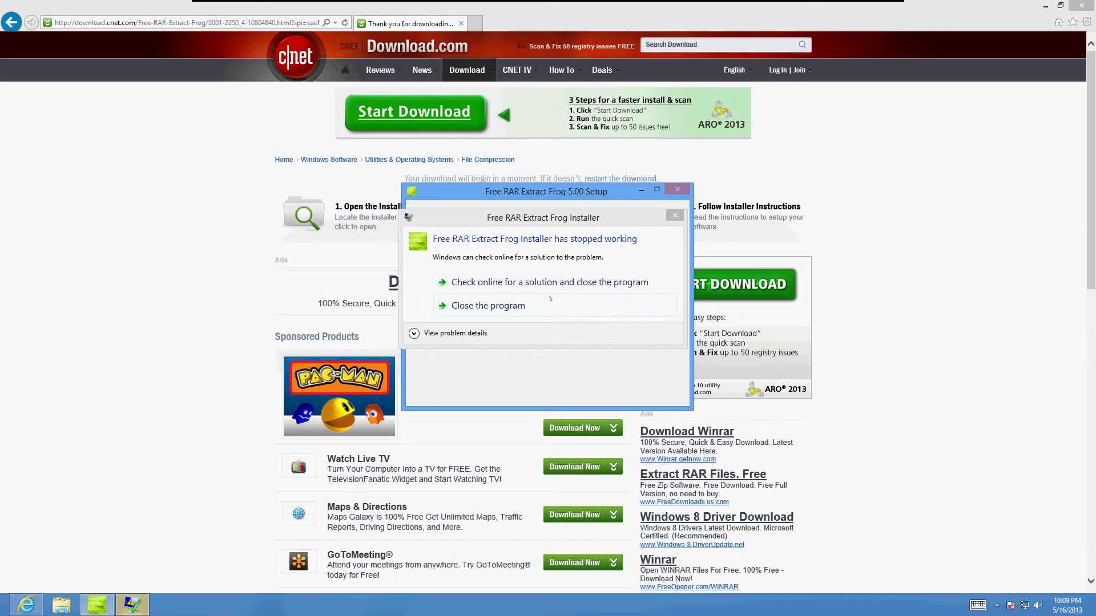
pyautogui.click(488, 309)
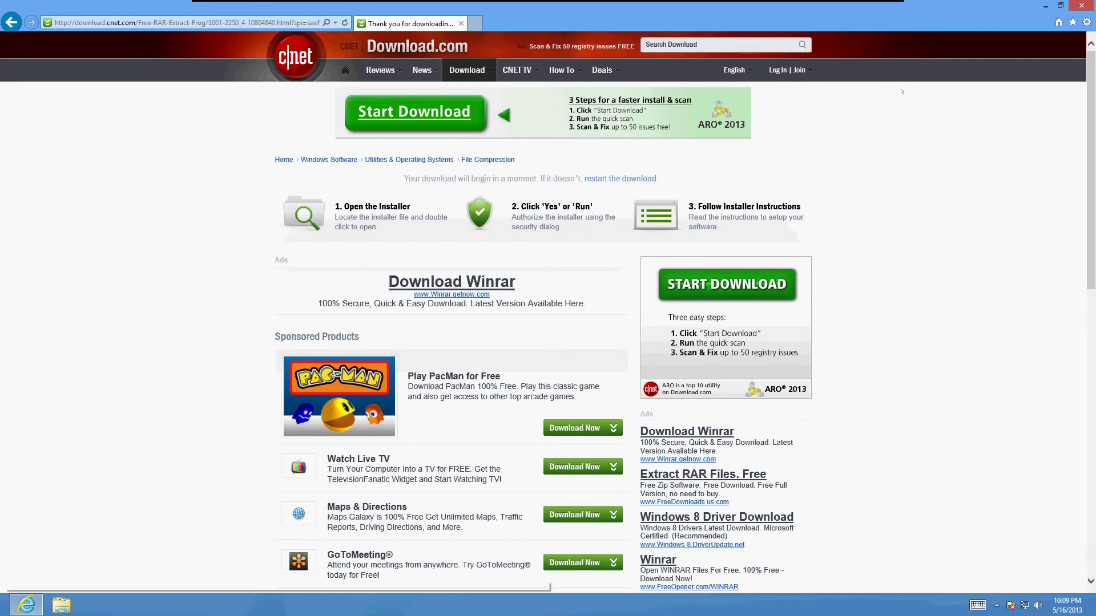
# Step: Extract Contra007.rar from the desktop into the default output folder
pyautogui.click(1045, 6)
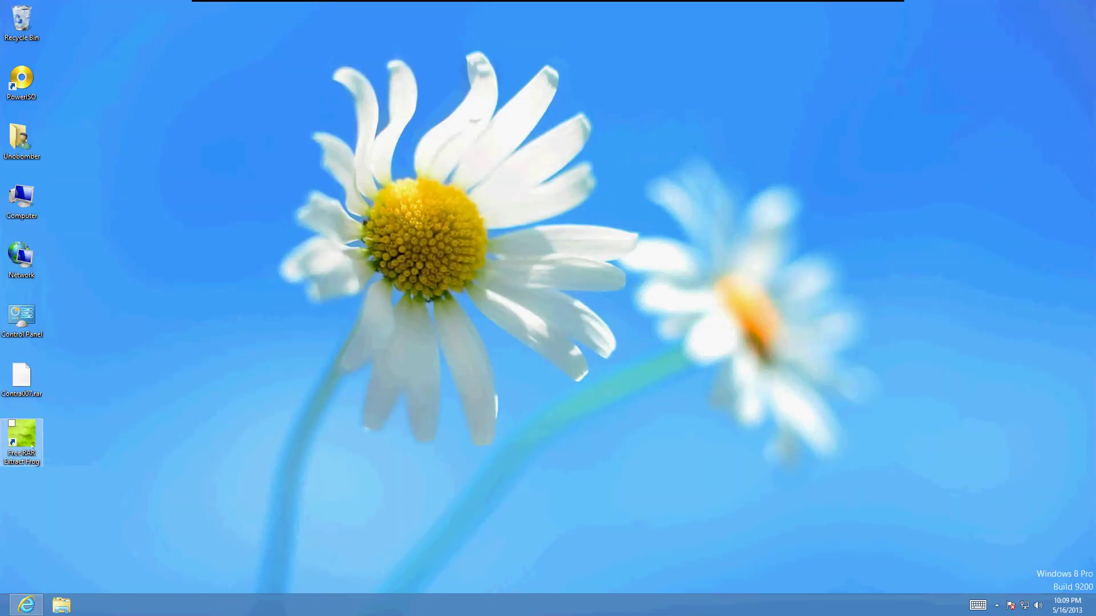
pyautogui.moveTo(21, 379)
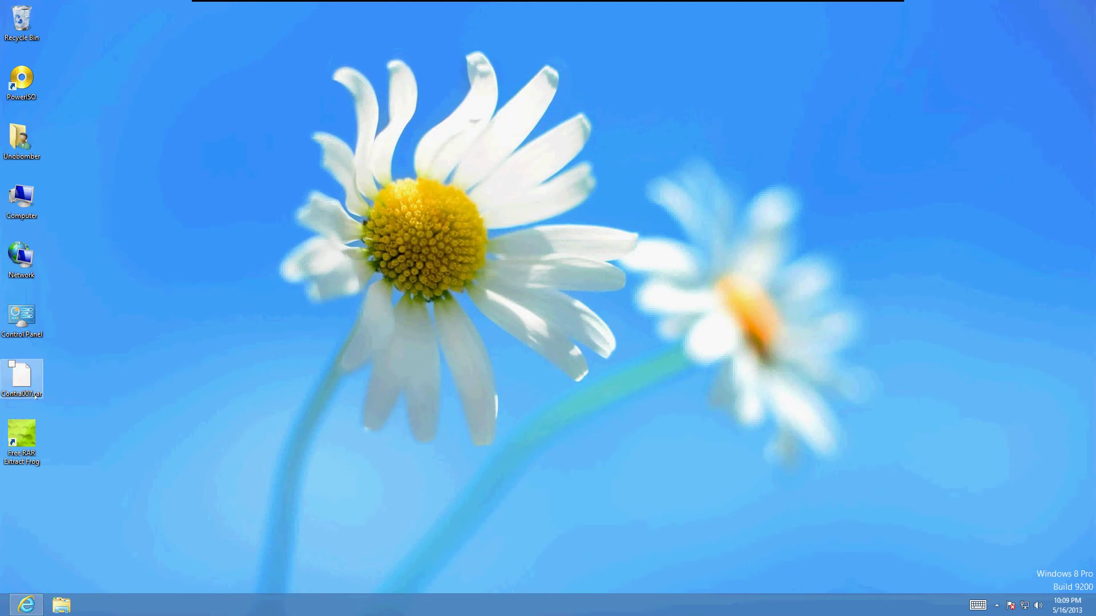
pyautogui.click(29, 387)
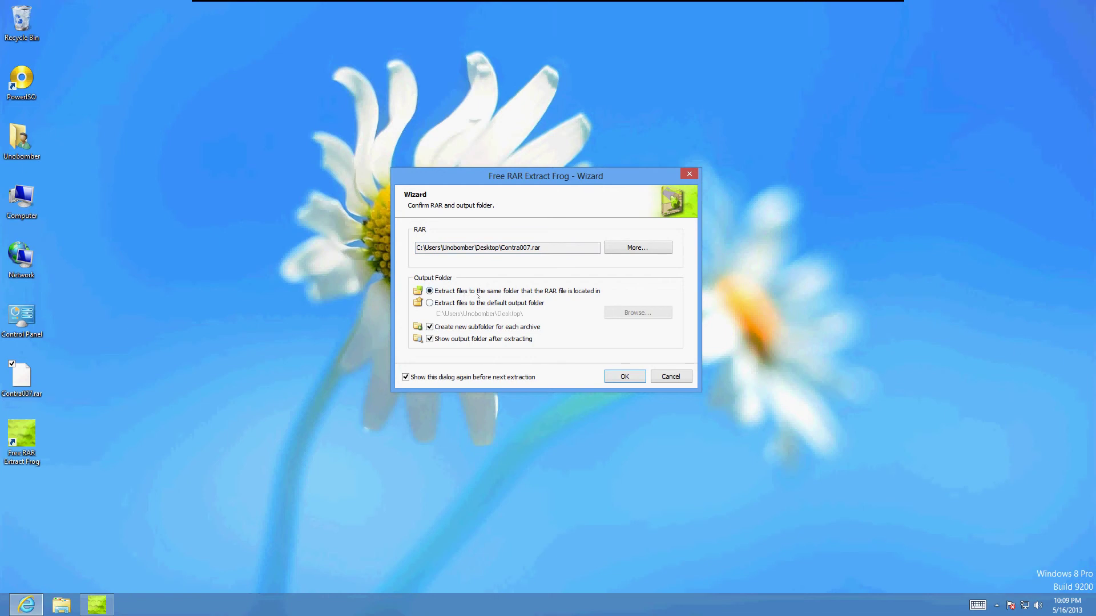
pyautogui.click(480, 305)
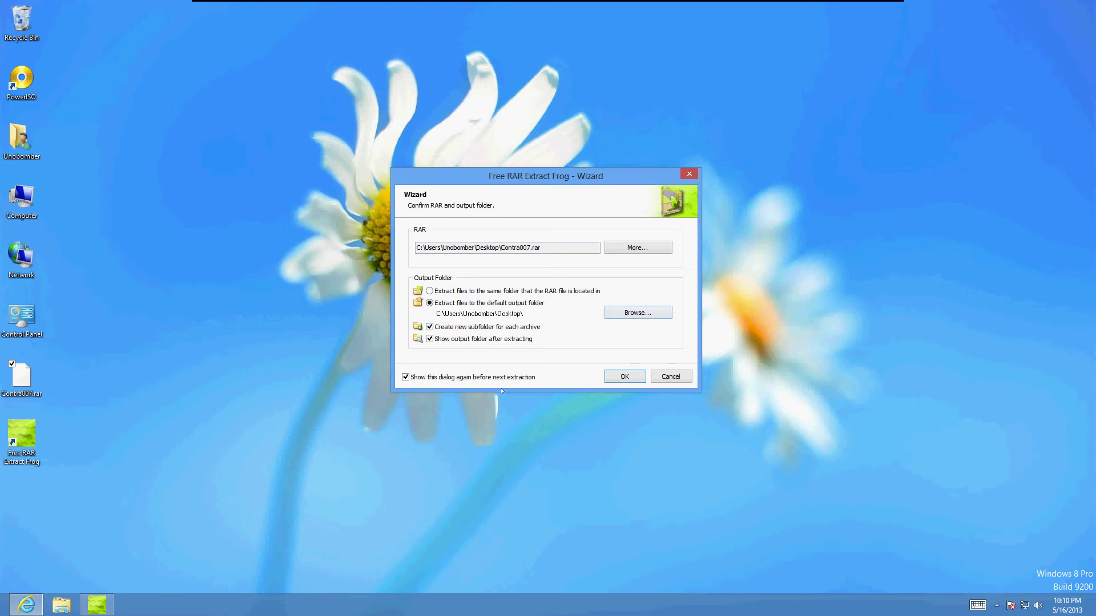
pyautogui.click(622, 379)
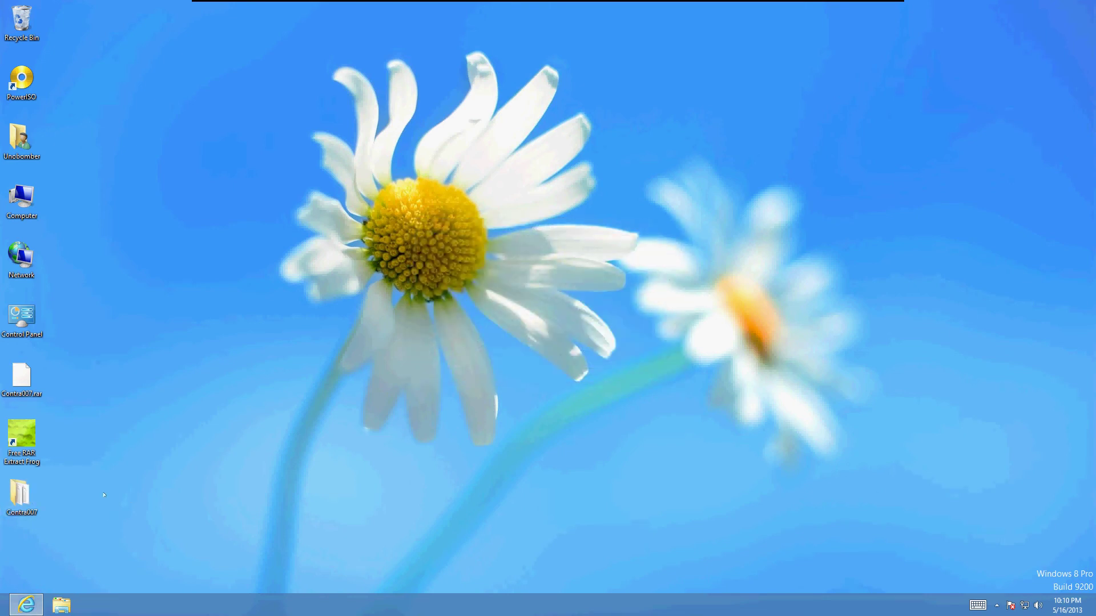
# Step: Open the extracted Contra007 desktop folder and reposition its Explorer window
pyautogui.doubleClick(21, 495)
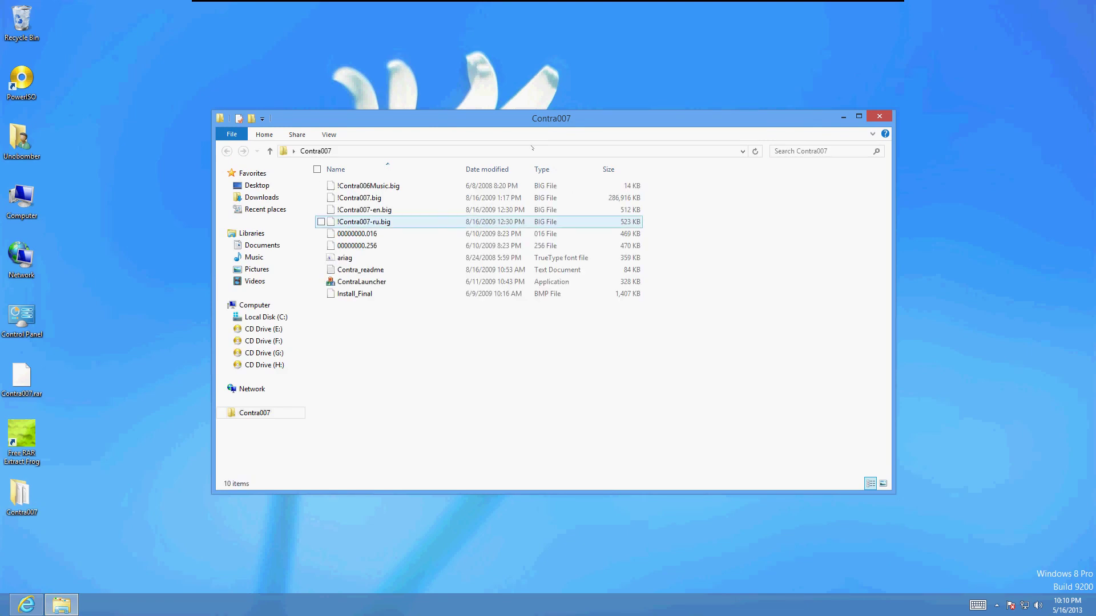
pyautogui.moveTo(485, 121); pyautogui.dragTo(557, 144)
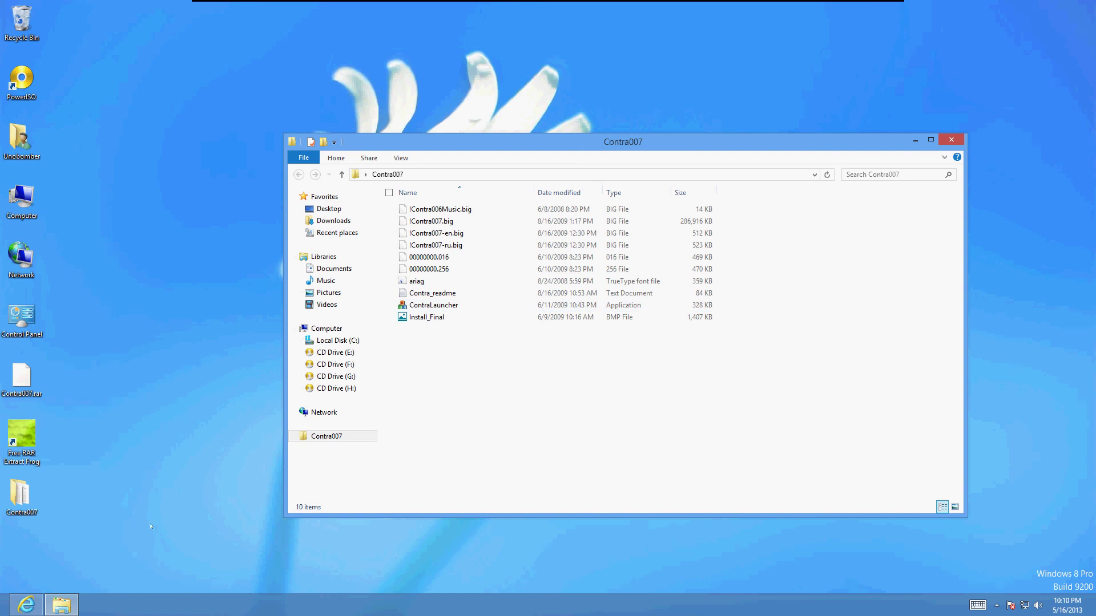
pyautogui.moveTo(579, 145); pyautogui.dragTo(501, 155)
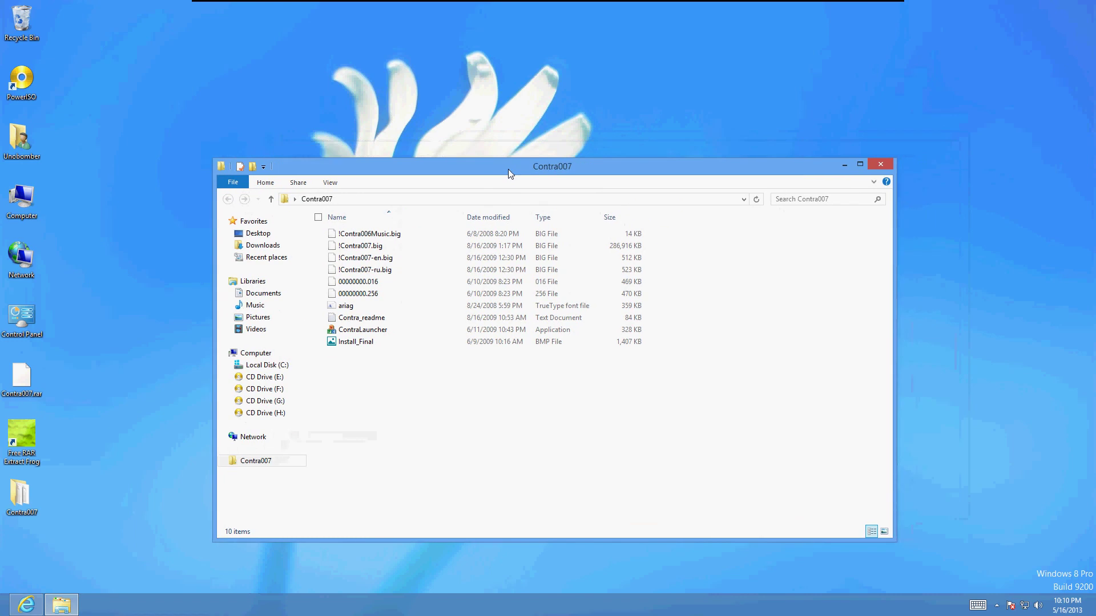